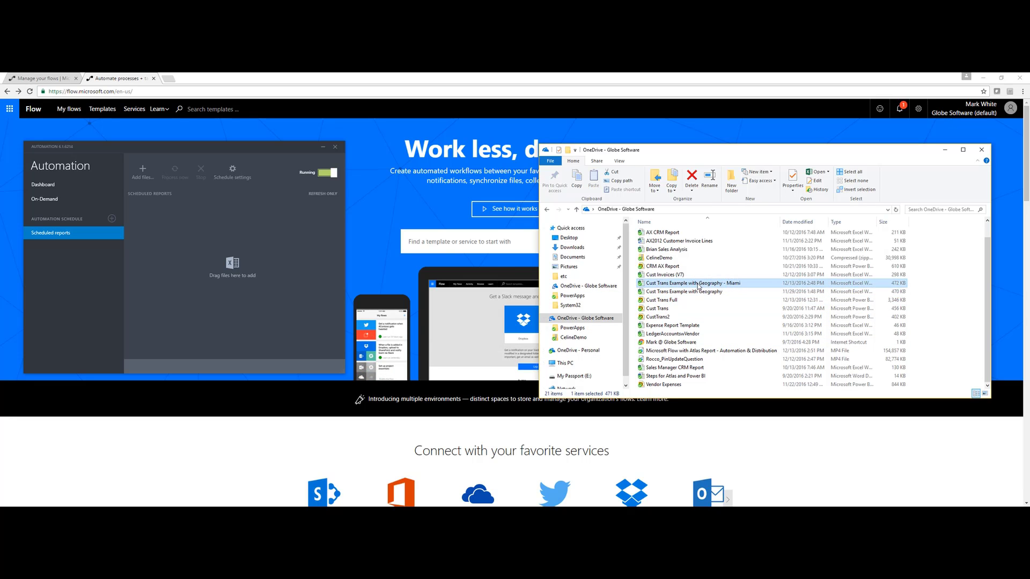
- Add the 'Cust Trans Example with Geography - Miami' workbook to Scheduled Reports and select it
left_click_drag(699, 286, 266, 271)
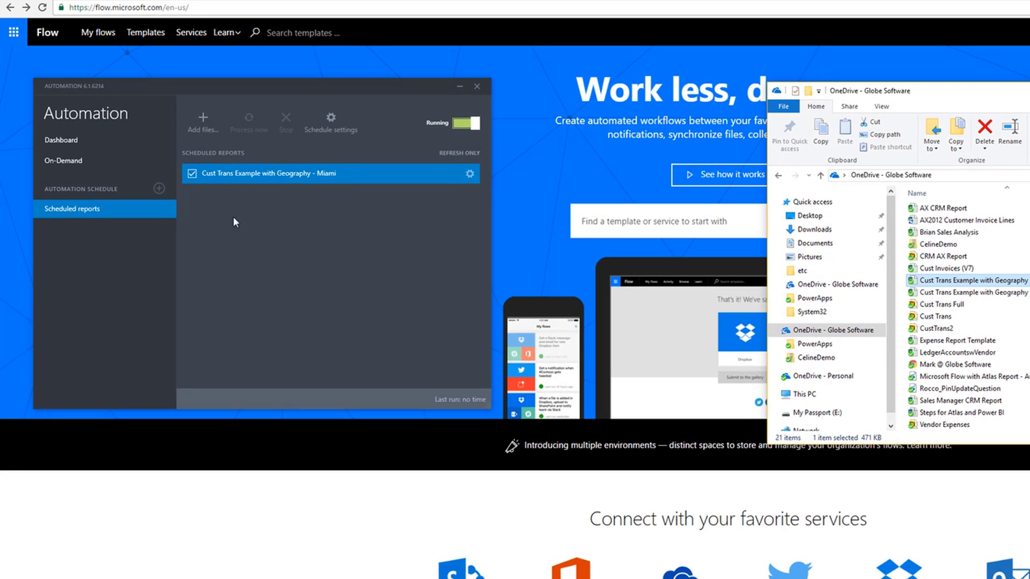
left_click(252, 131)
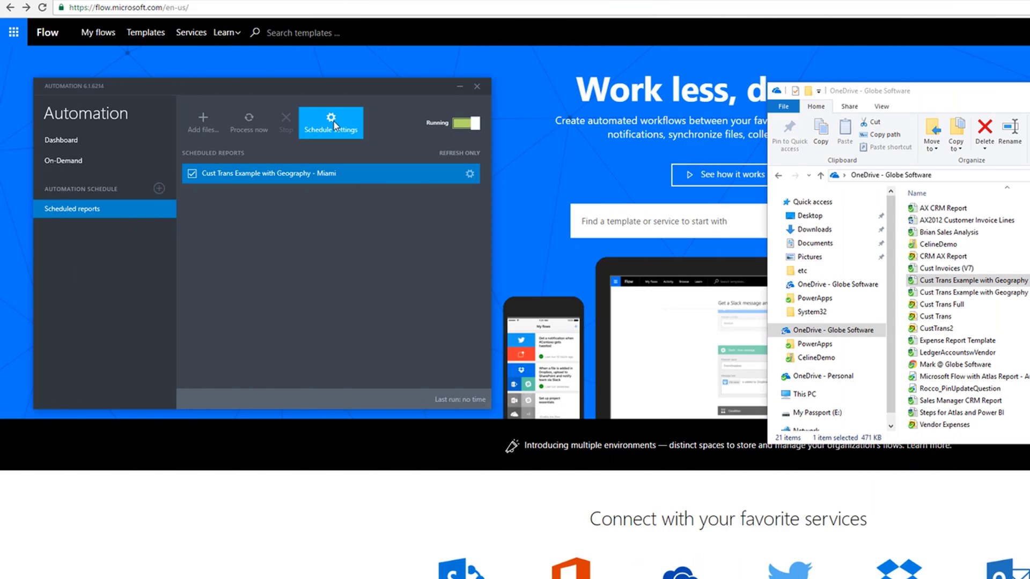
- Review the scheduled task settings, keeping the One time only frequency, then view the run profile options
left_click(333, 120)
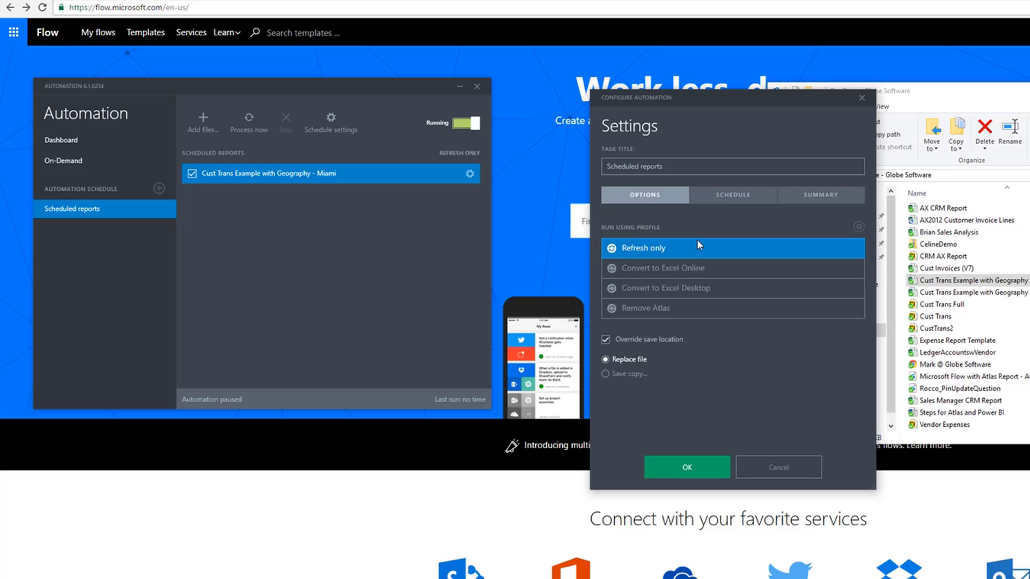
left_click(753, 197)
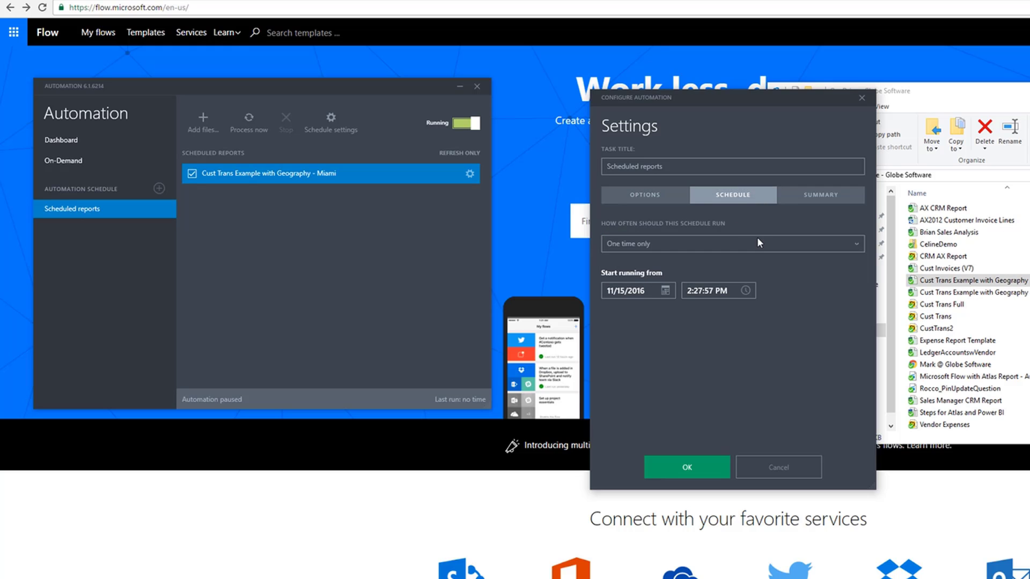
left_click(857, 243)
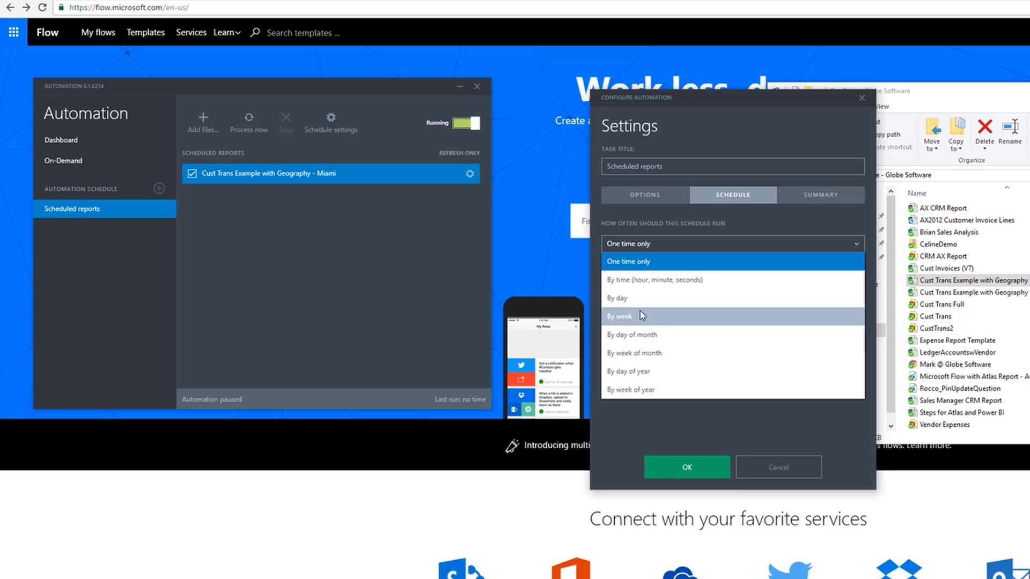
left_click(698, 412)
left_click(646, 195)
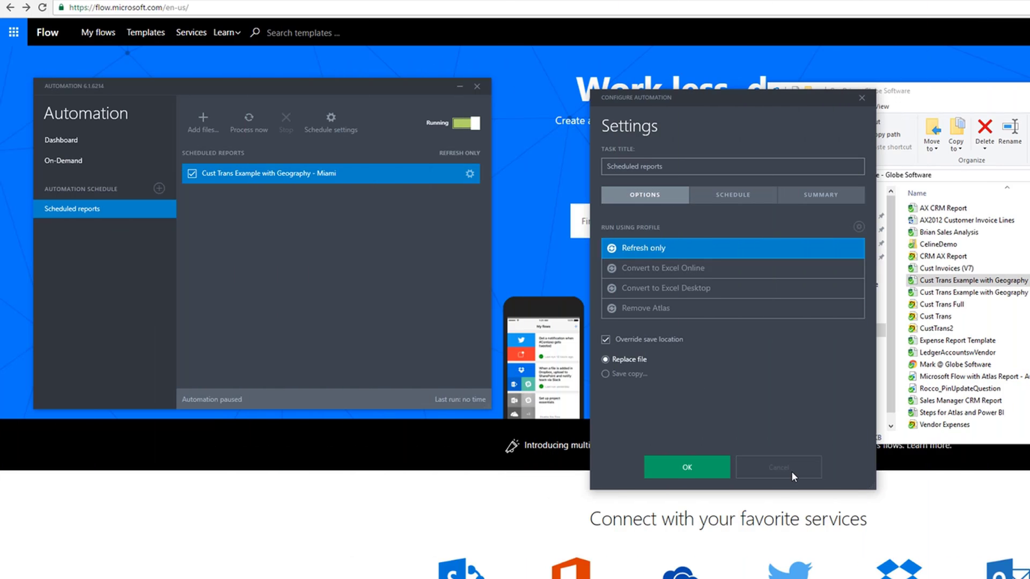
- Cancel the Settings dialog, close the OneDrive folder window and minimize Atlas Automation
left_click(790, 472)
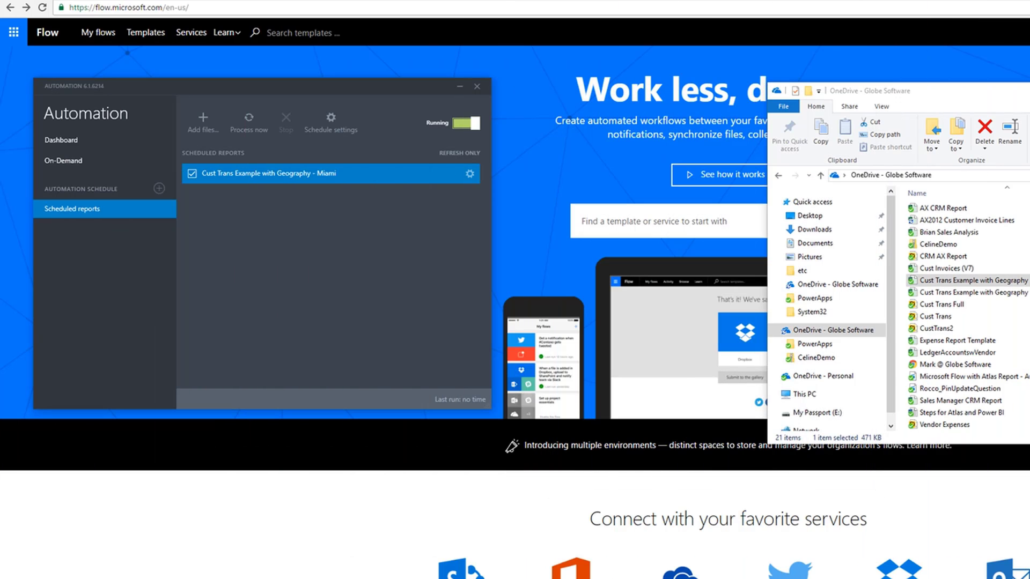
left_click(536, 252)
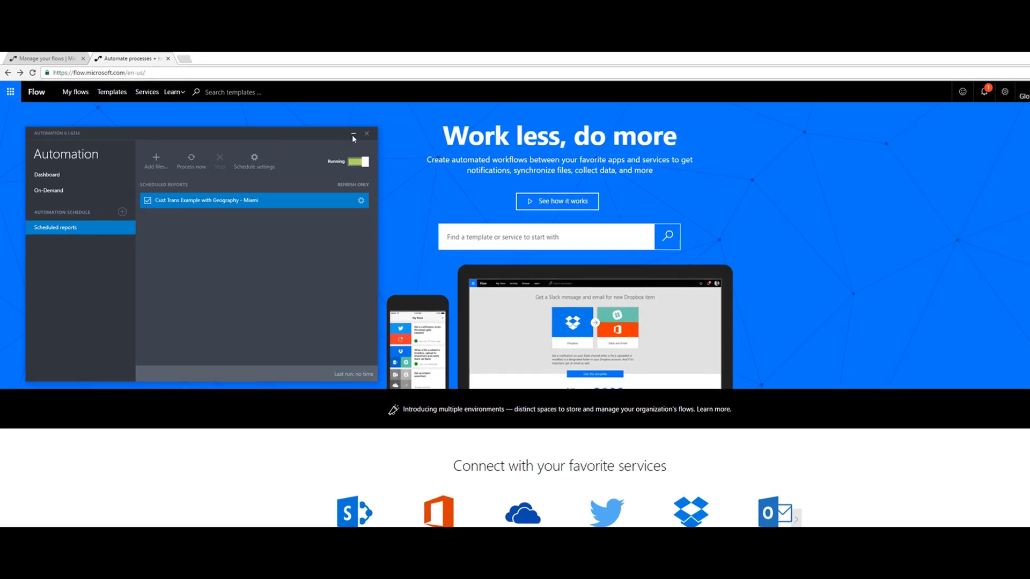
left_click(460, 87)
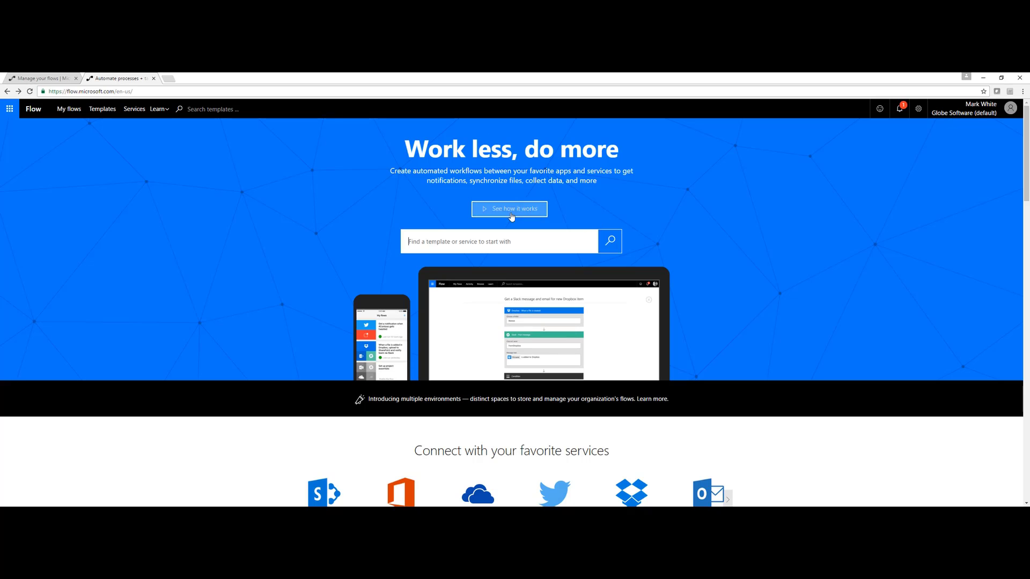
- Search the Flow templates for 'one drive'
left_click(507, 237)
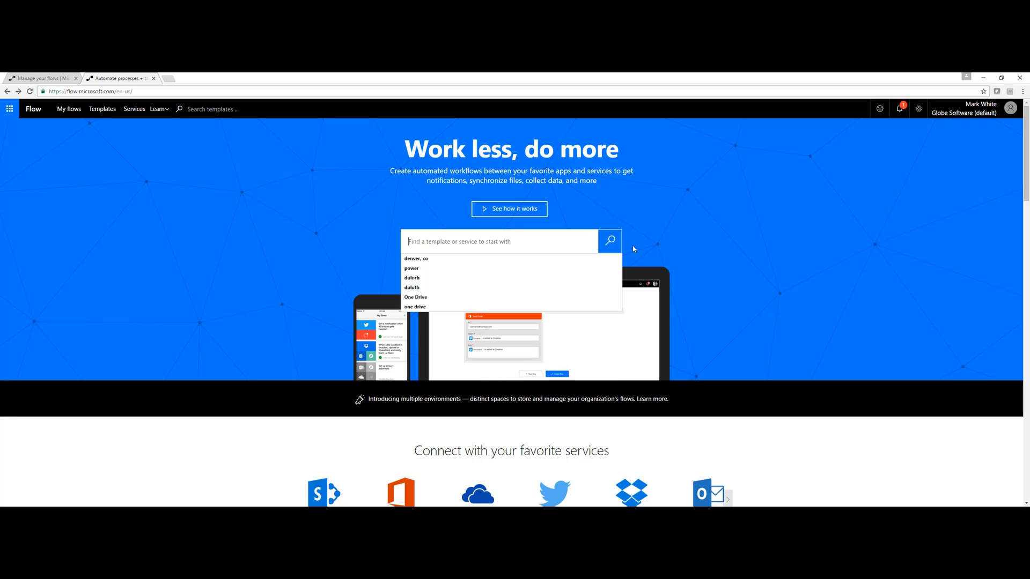
type("one dri")
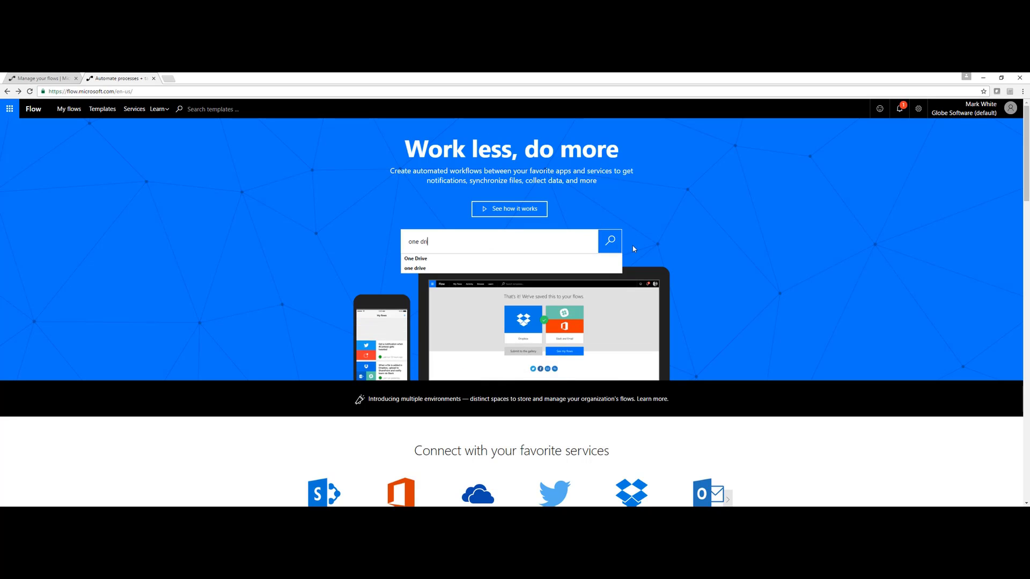
type("ve")
key("Return")
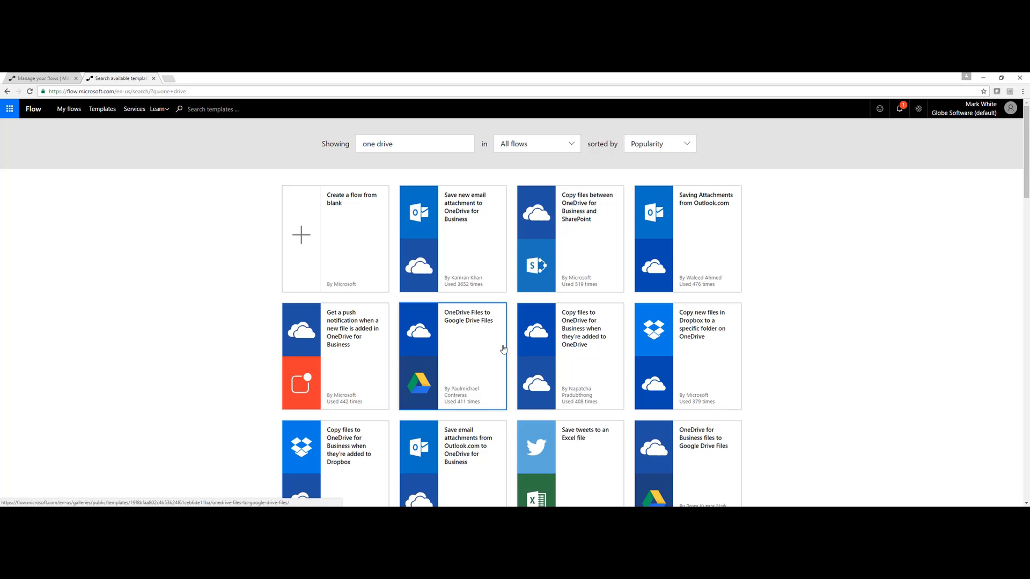
- Scroll through the 'one drive' template results to browse the OneDrive for Business templates
scroll(514, 354, "down", 3)
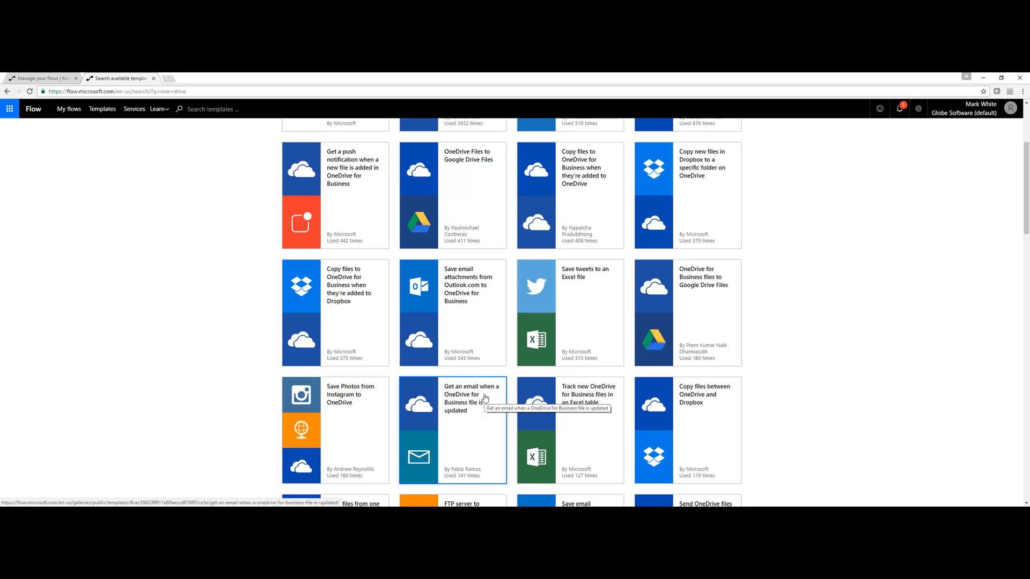
scroll(488, 410, "down", 1)
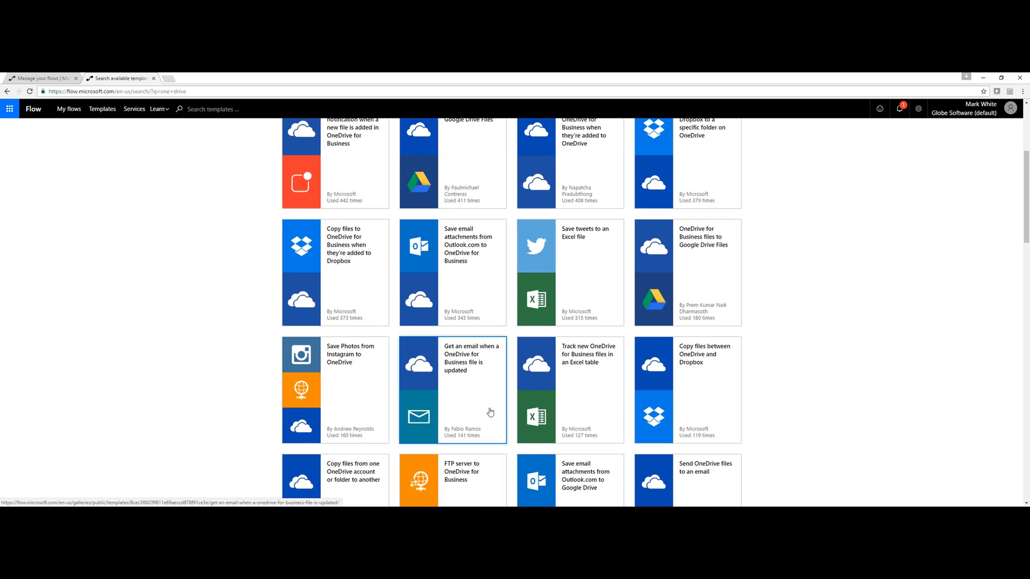
scroll(490, 412, "down", 4)
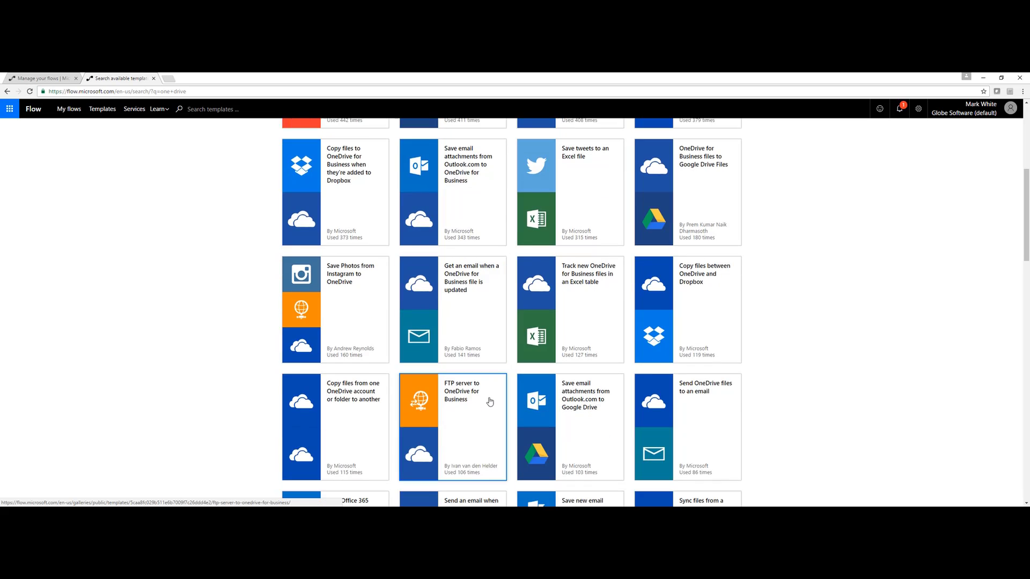
scroll(490, 406, "down", 5)
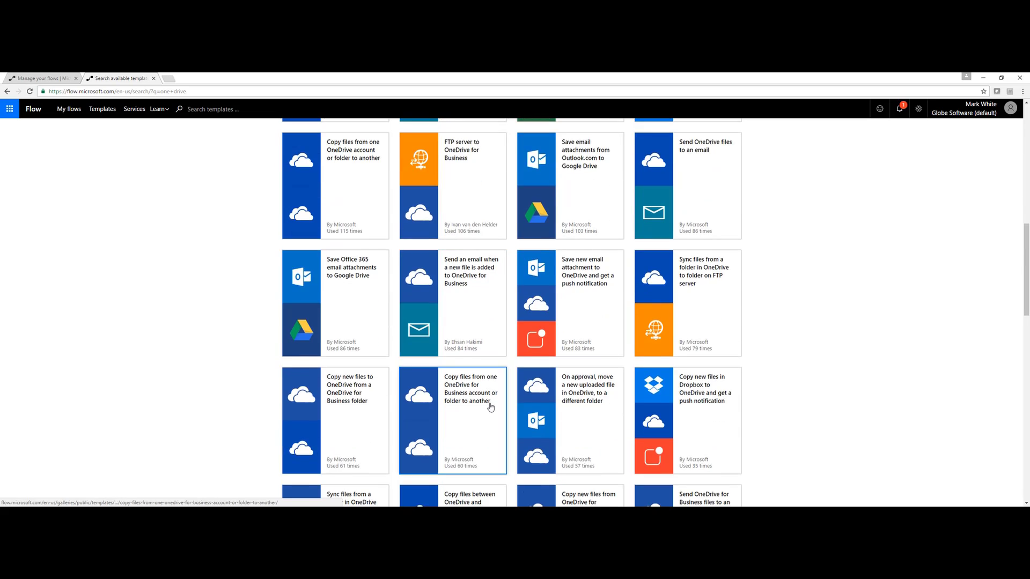
scroll(490, 409, "down", 2)
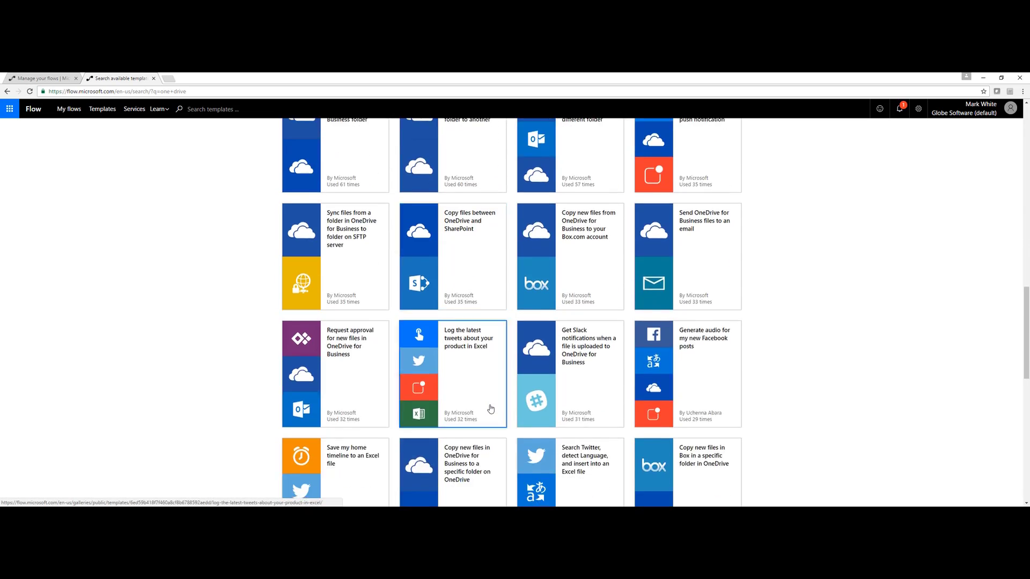
scroll(489, 409, "up", 6)
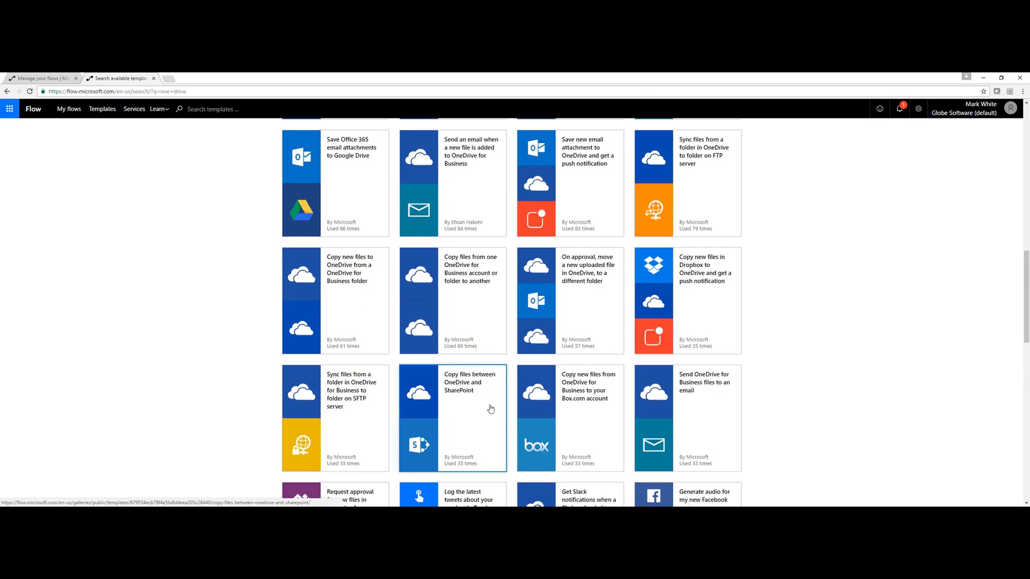
scroll(490, 409, "up", 4)
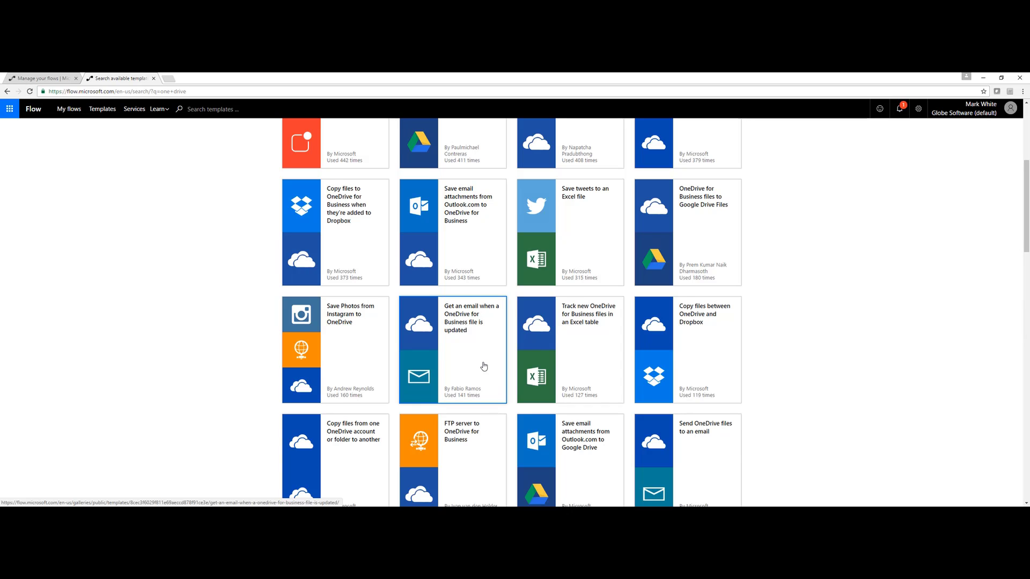
scroll(485, 367, "up", 1)
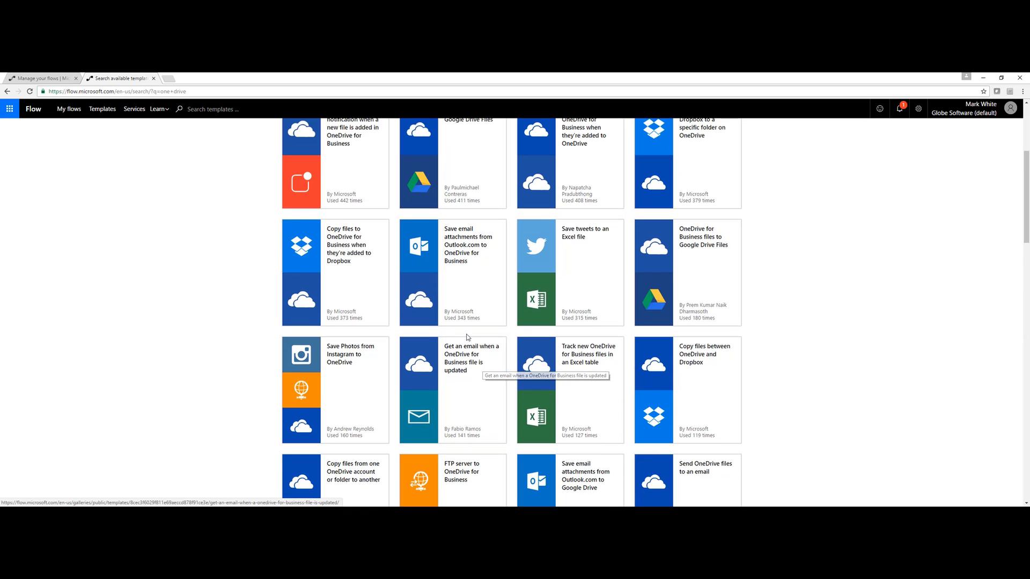
scroll(464, 320, "up", 1)
scroll(463, 320, "up", 2)
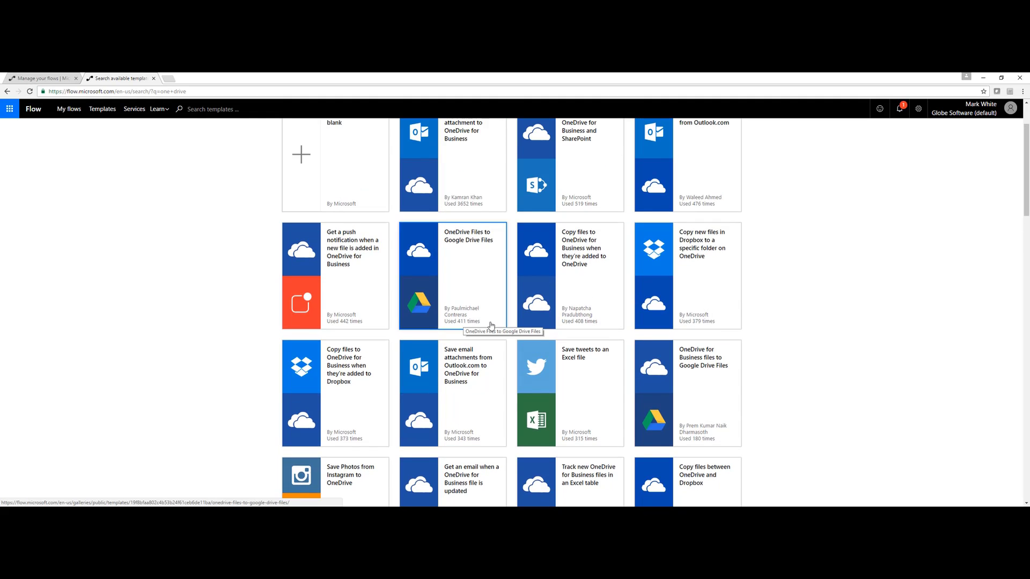
- Create a flow from the 'Get an email when a OneDrive for Business file is updated' template
left_click(465, 372)
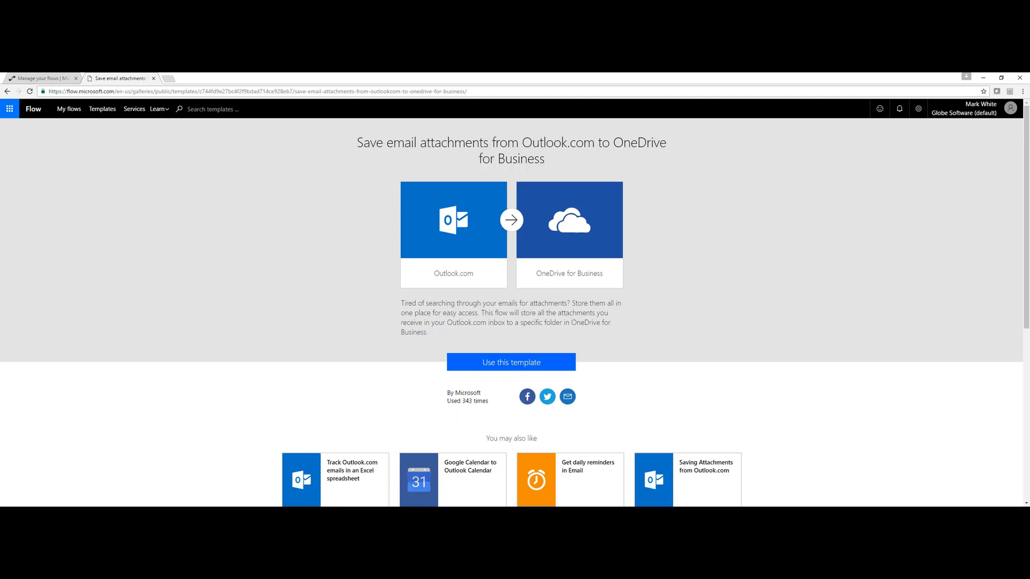
left_click(7, 91)
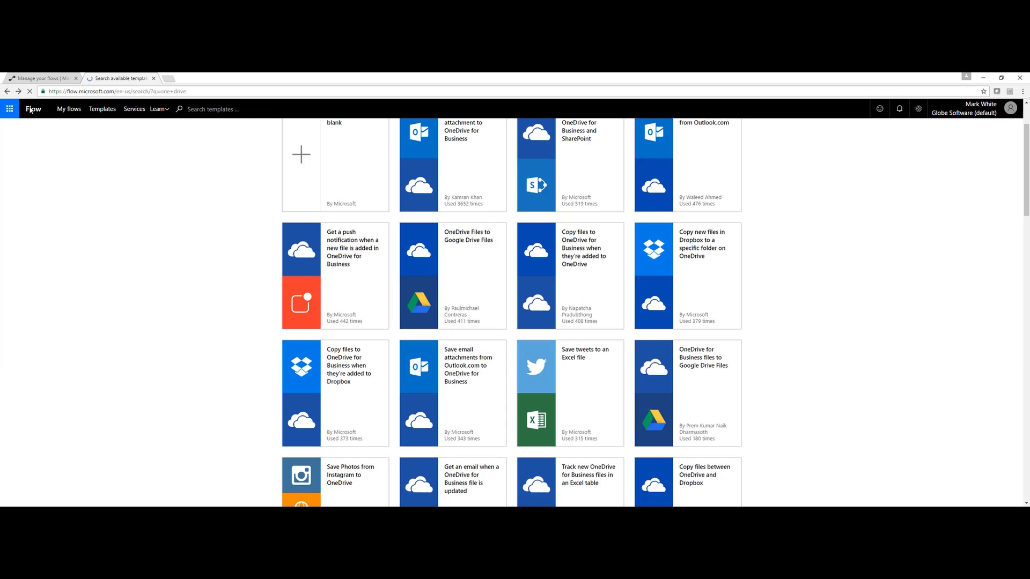
scroll(477, 397, "down", 1)
left_click(471, 416)
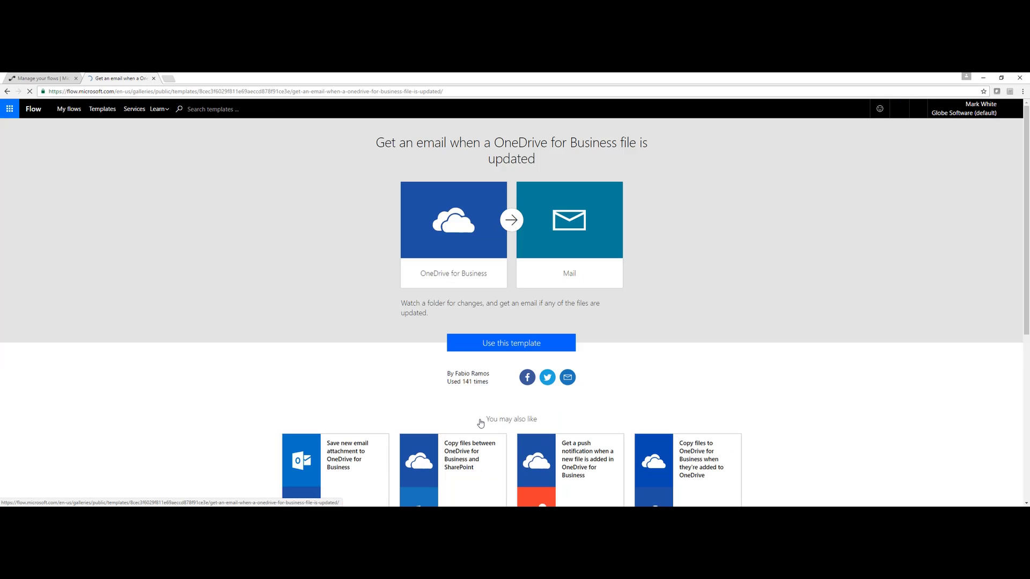
left_click(522, 343)
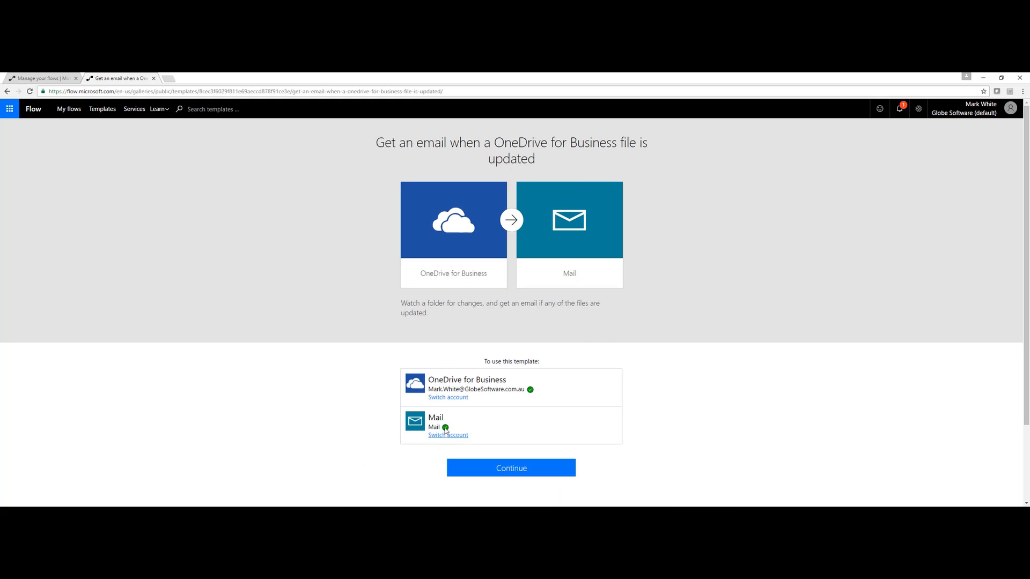
left_click(500, 471)
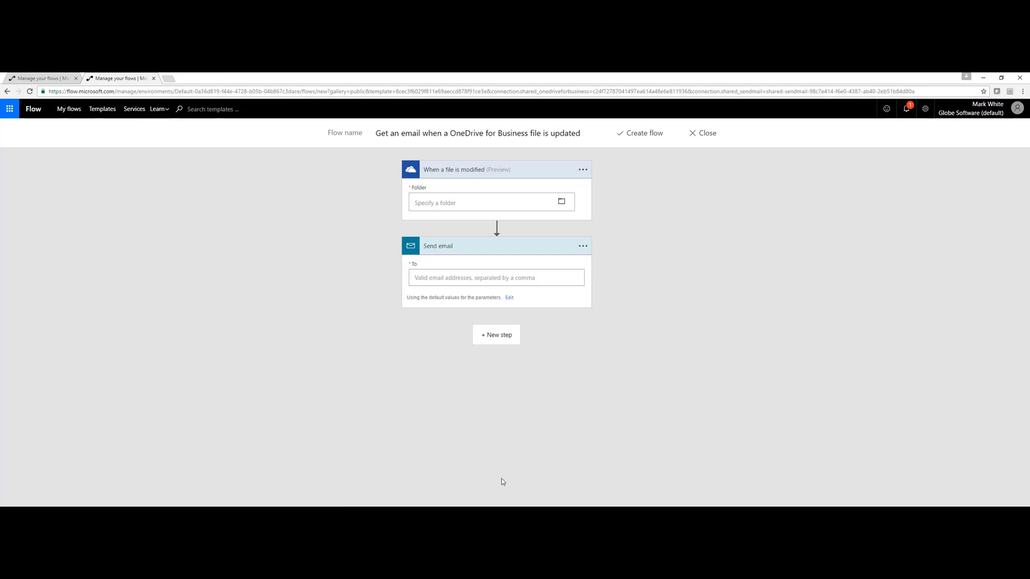
- Check the trigger's watched folder and the email recipients' dynamic content options
left_click(562, 200)
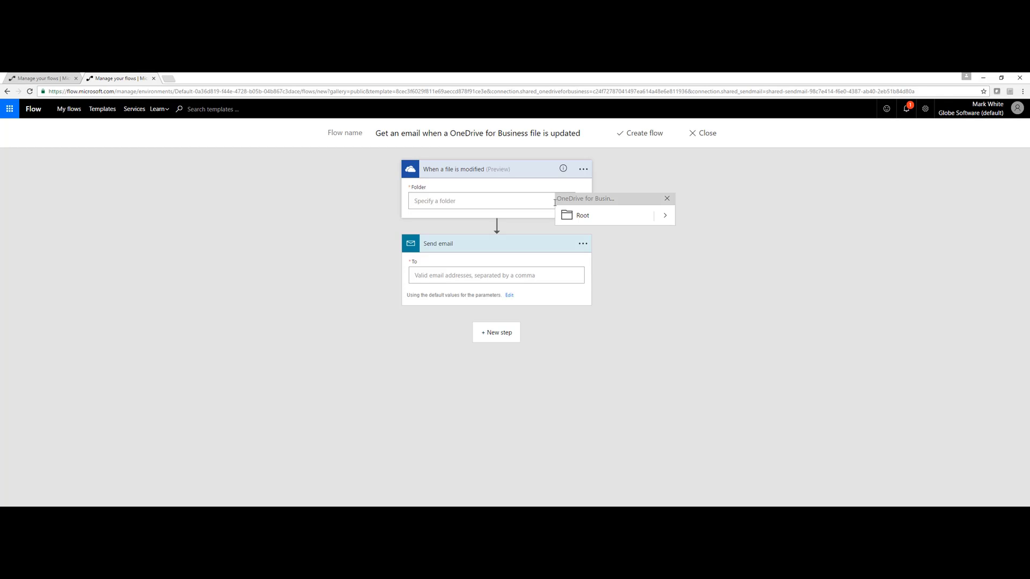
left_click(546, 279)
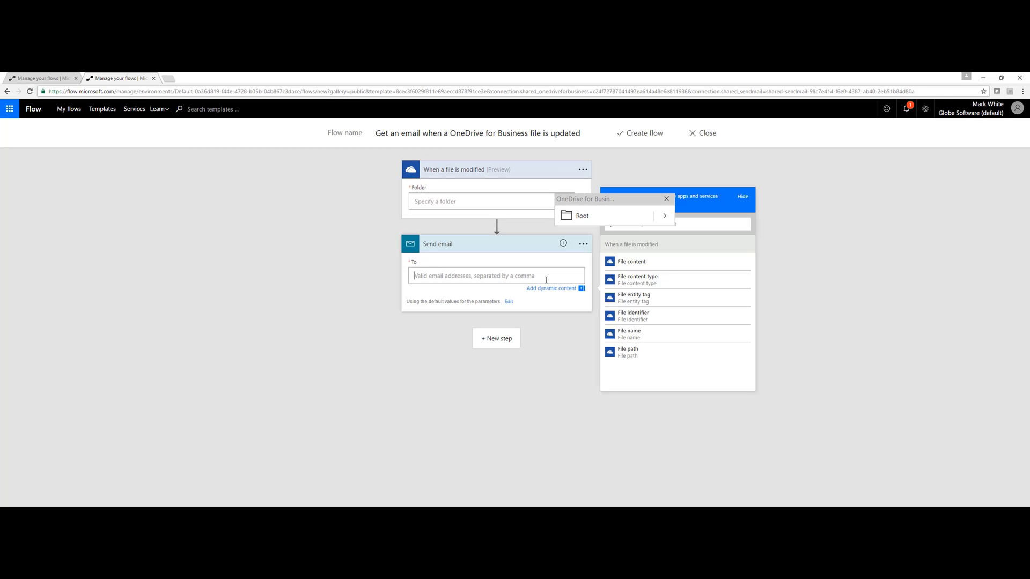
left_click(582, 248)
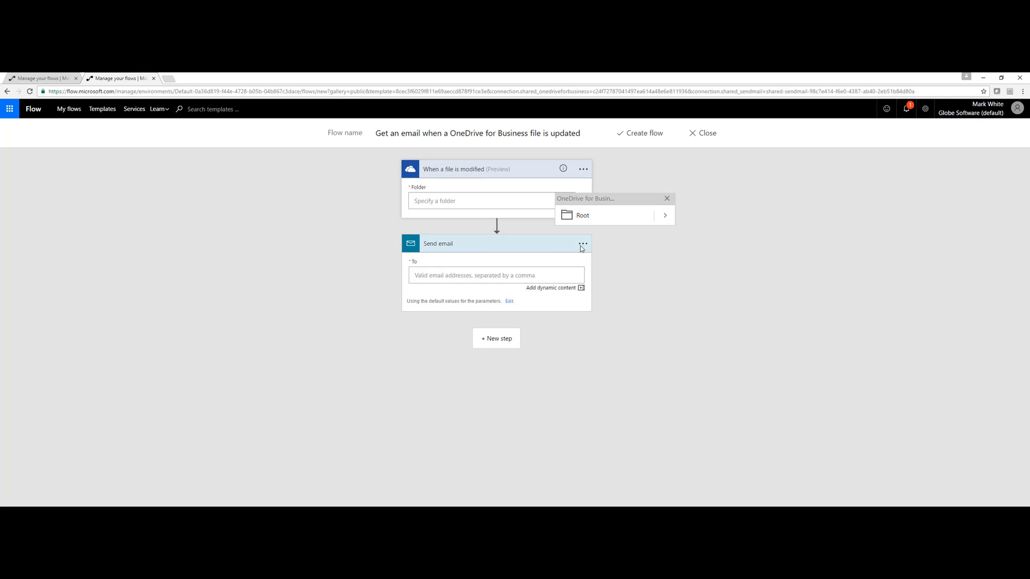
left_click(530, 288)
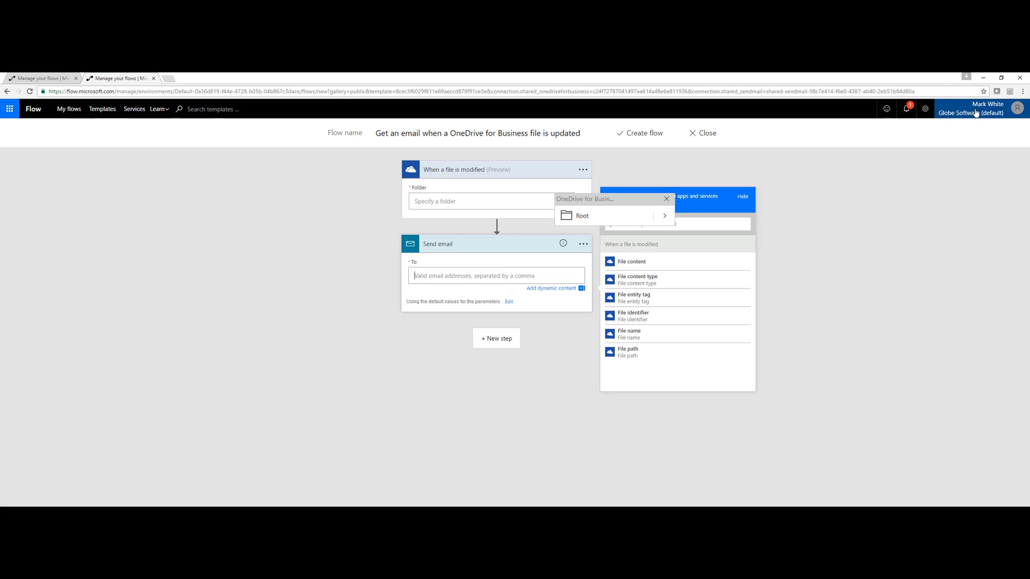
- Check the account and notifications menus, then go to My flows from the settings list
left_click(946, 117)
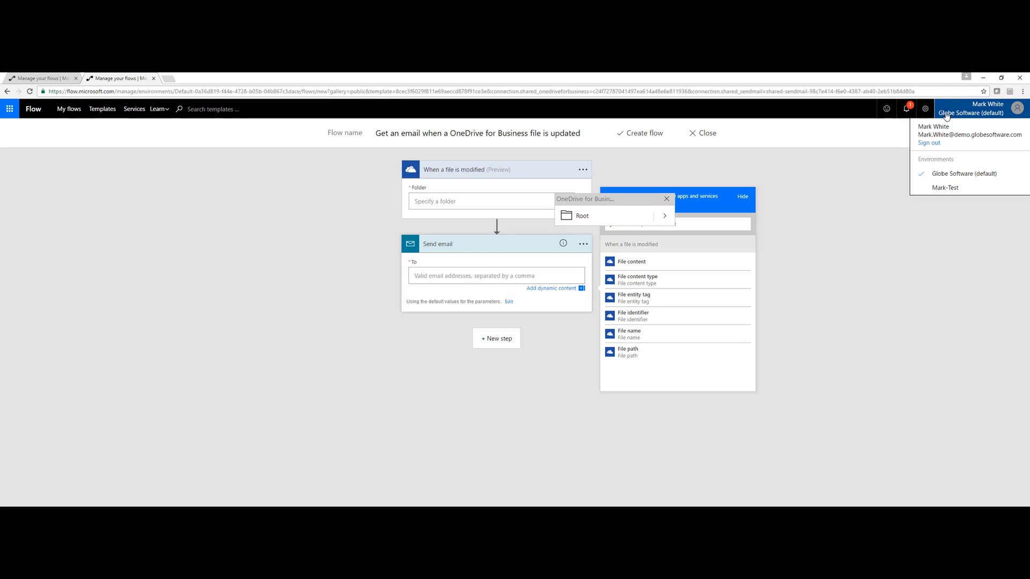
left_click(918, 113)
left_click(913, 113)
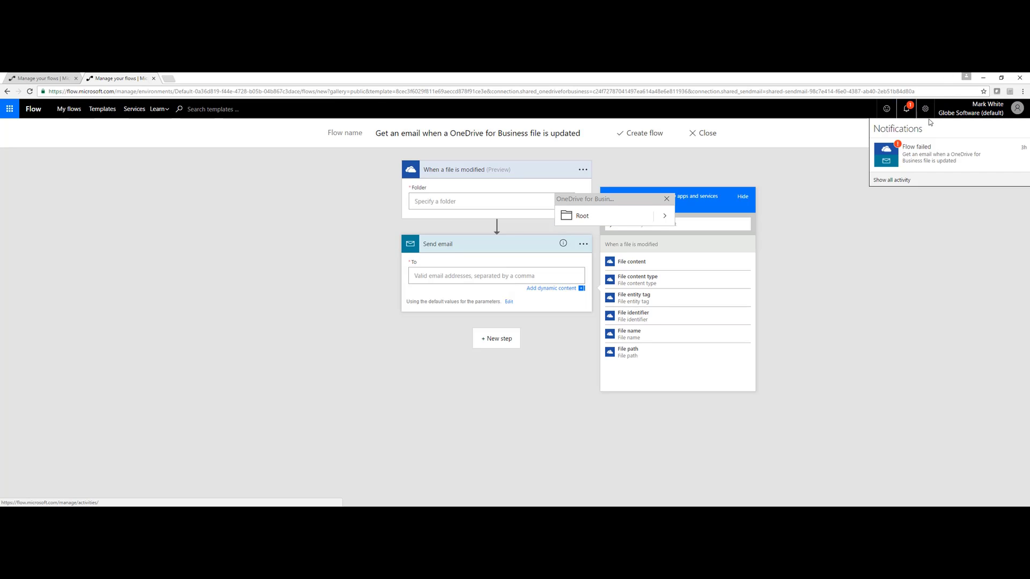
left_click(925, 109)
left_click(927, 129)
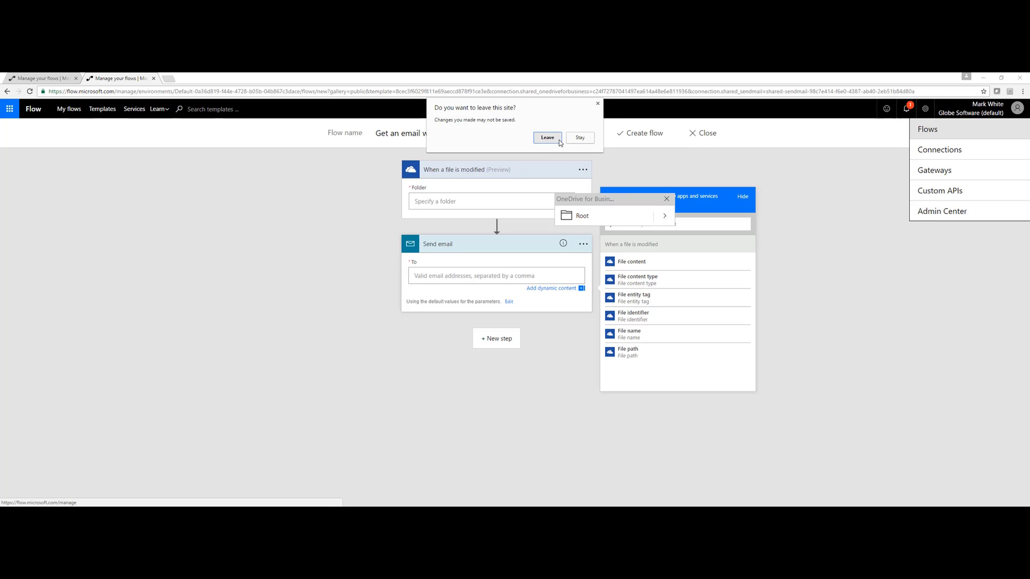
- Leave the template, edit the saved flow, and confirm 'When a file is modified' watches folder '/'
left_click(548, 138)
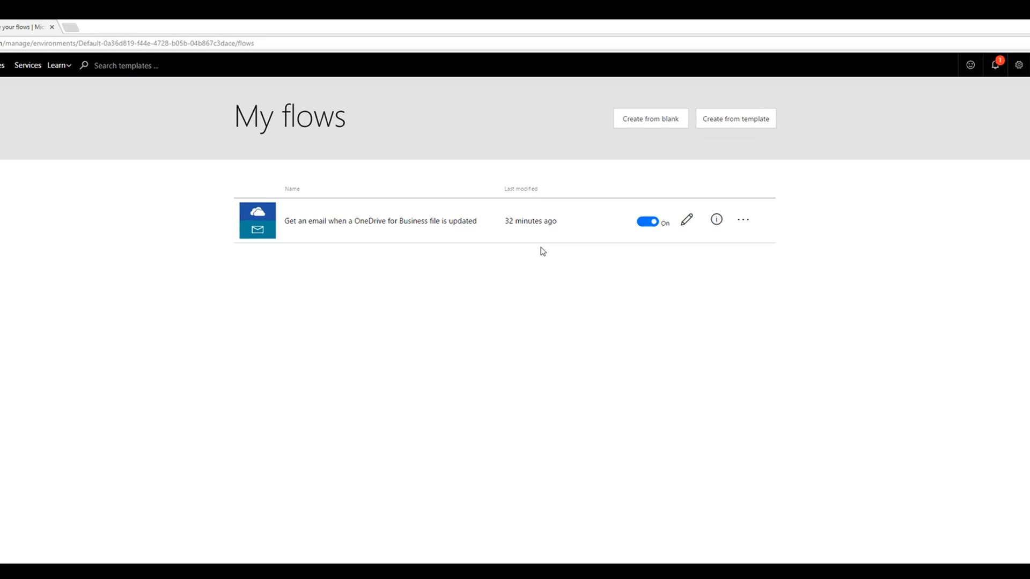
left_click(697, 217)
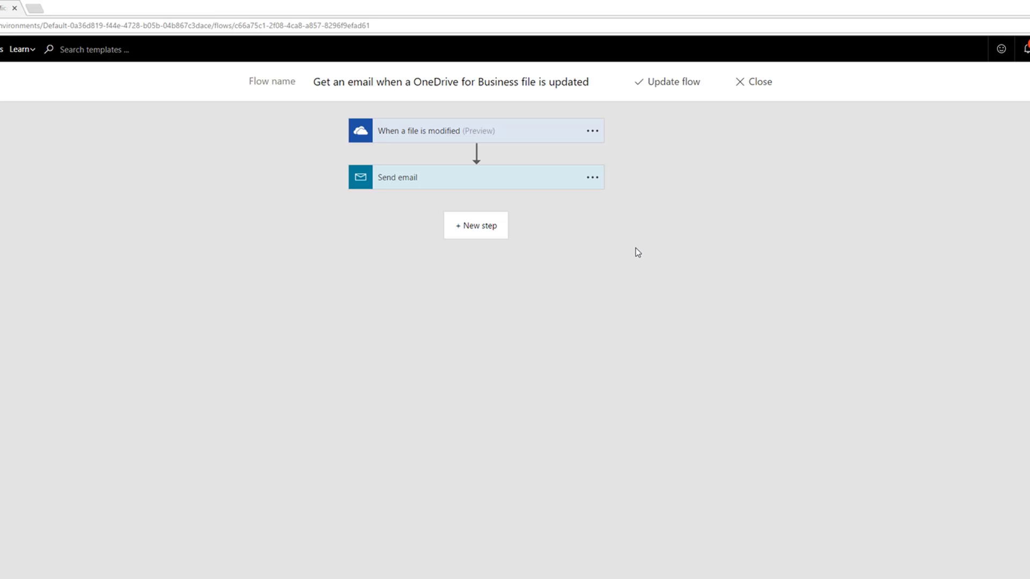
left_click(486, 132)
left_click(445, 170)
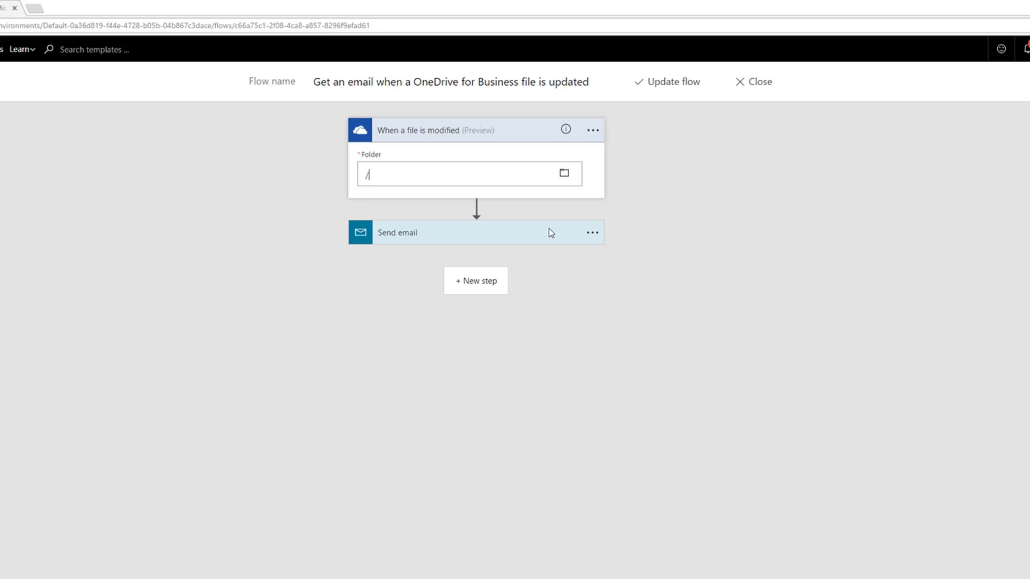
left_click(563, 173)
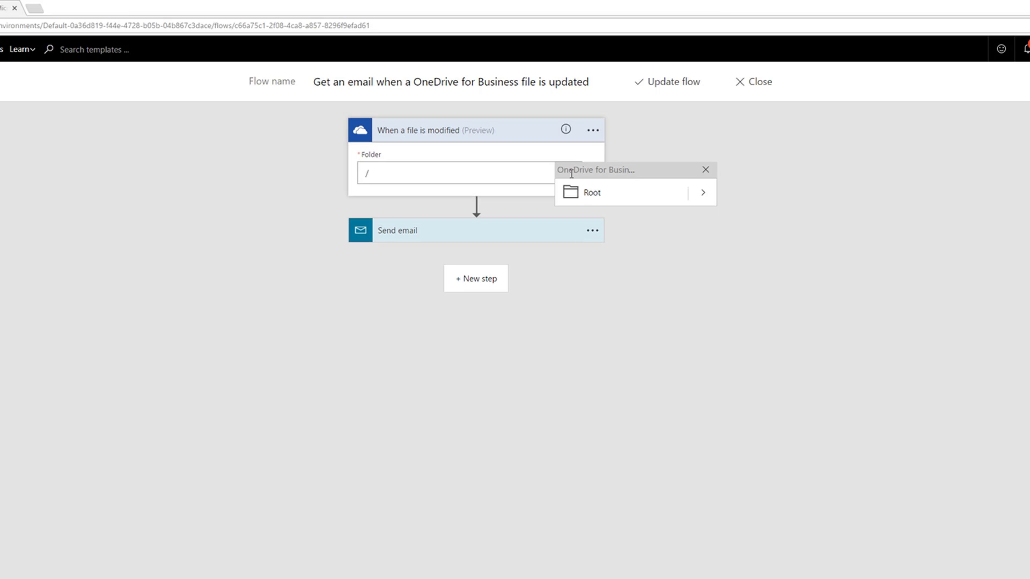
left_click(694, 194)
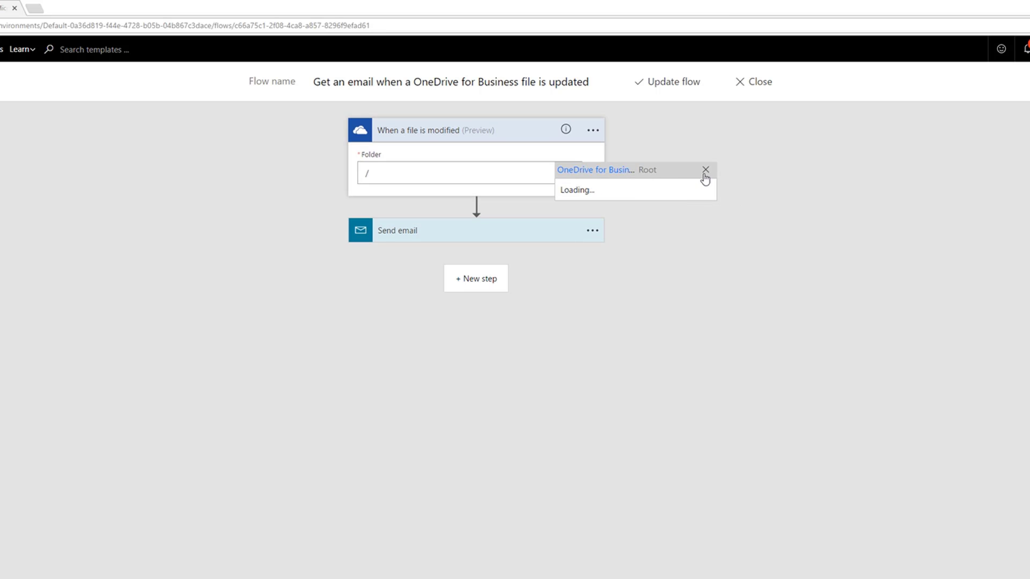
left_click(705, 170)
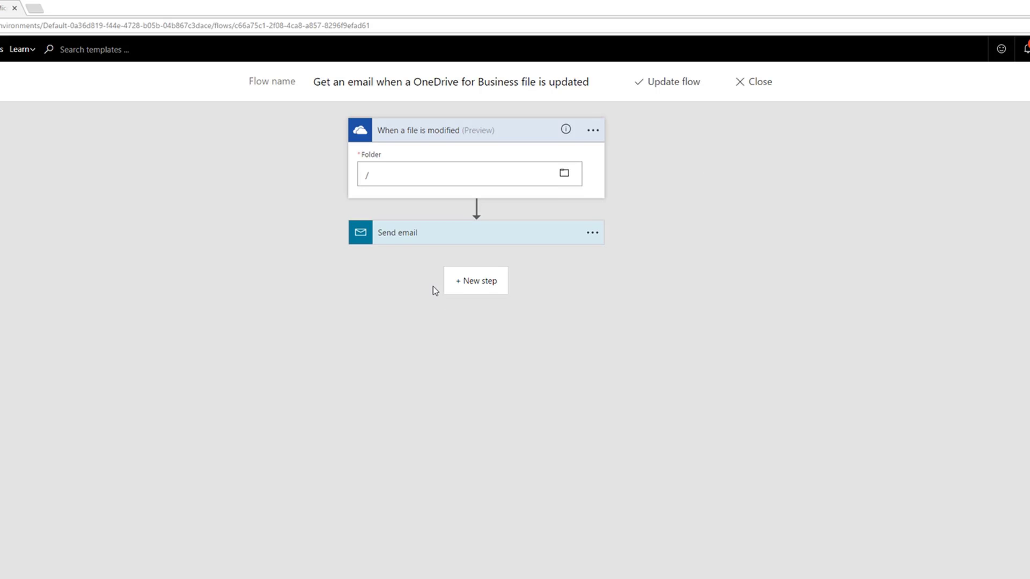
- Expand the Send email step with advanced options and check its To and Subject fields
left_click(589, 241)
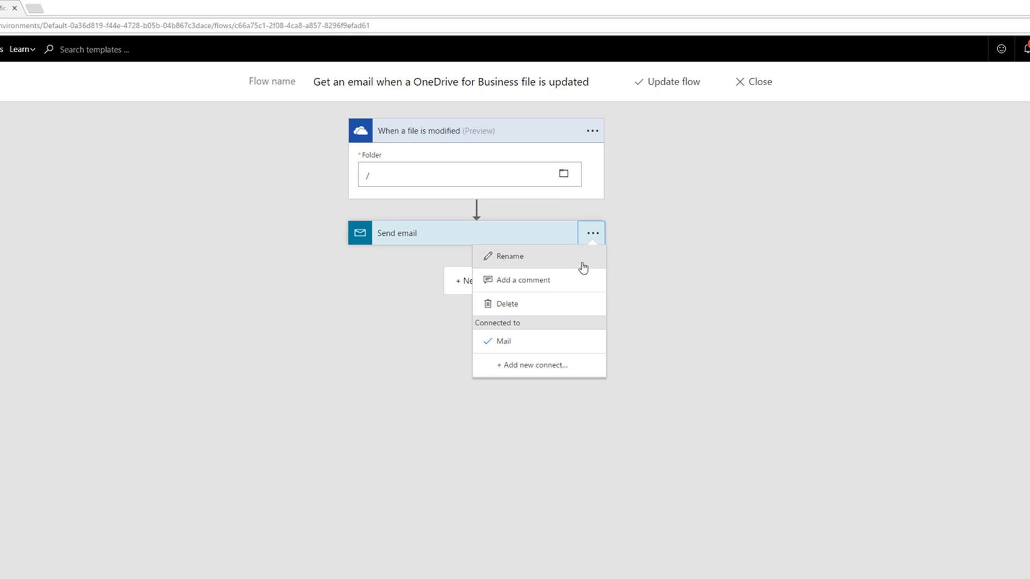
left_click(403, 241)
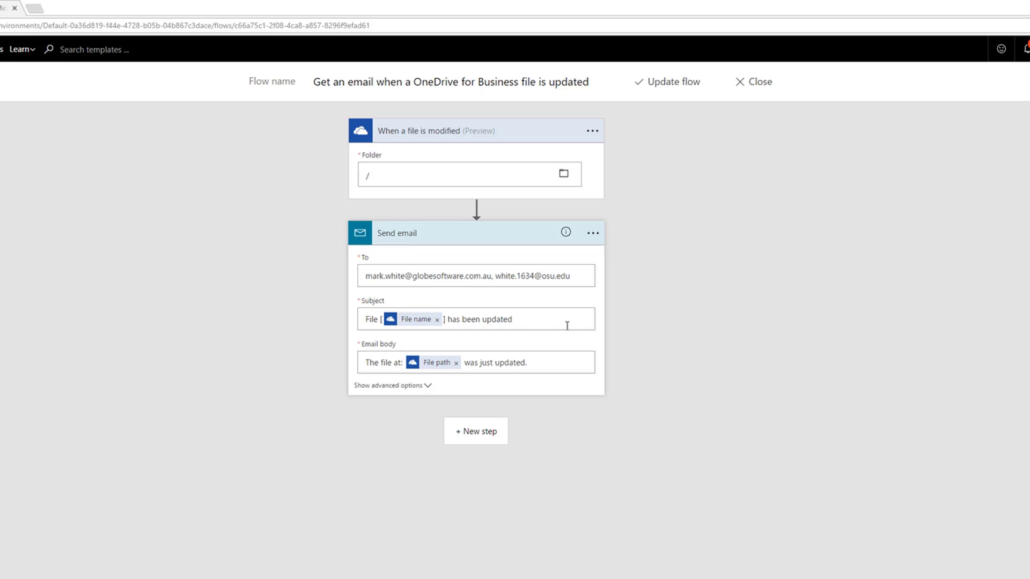
left_click(411, 389)
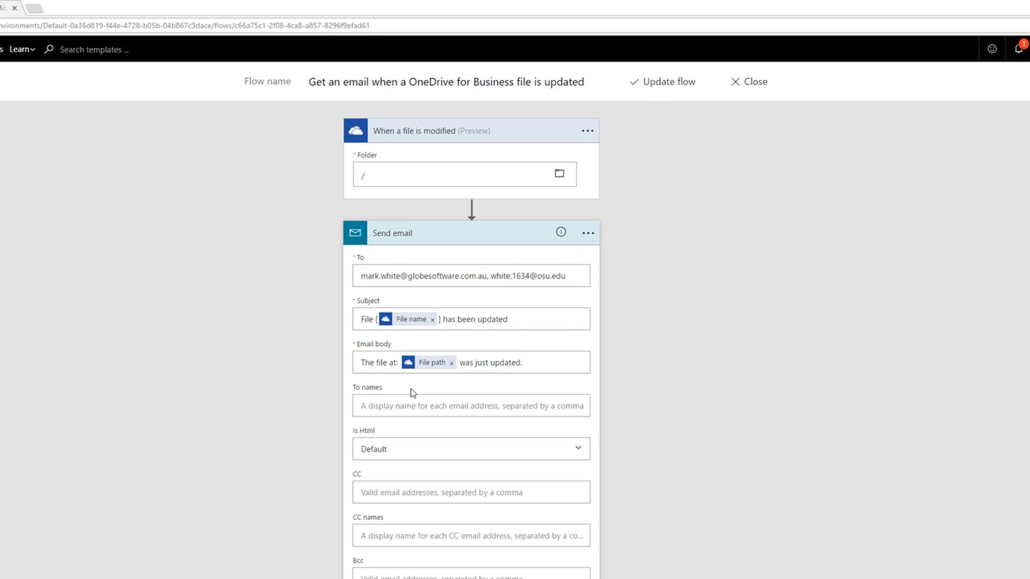
left_click(560, 276)
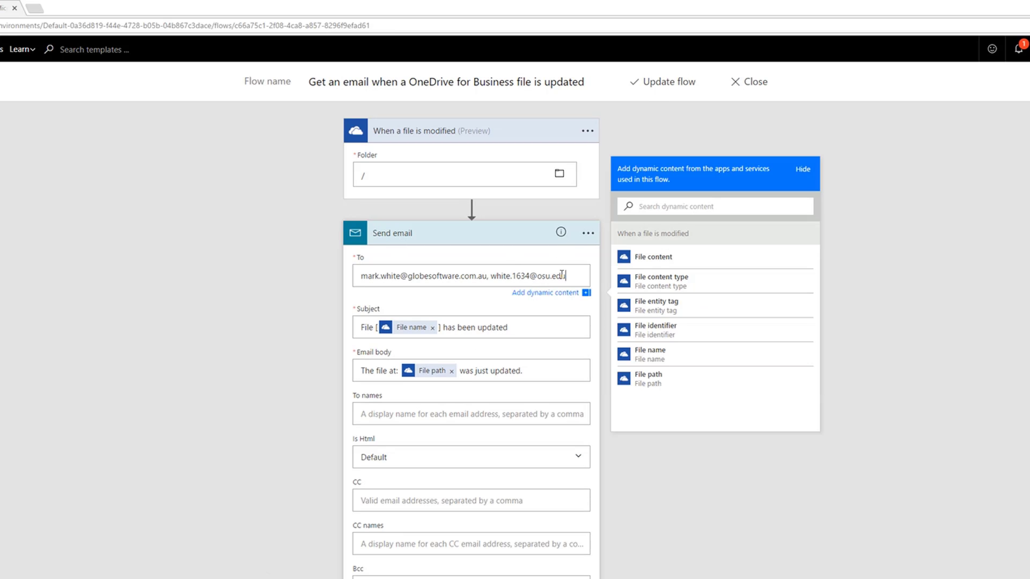
left_click(525, 325)
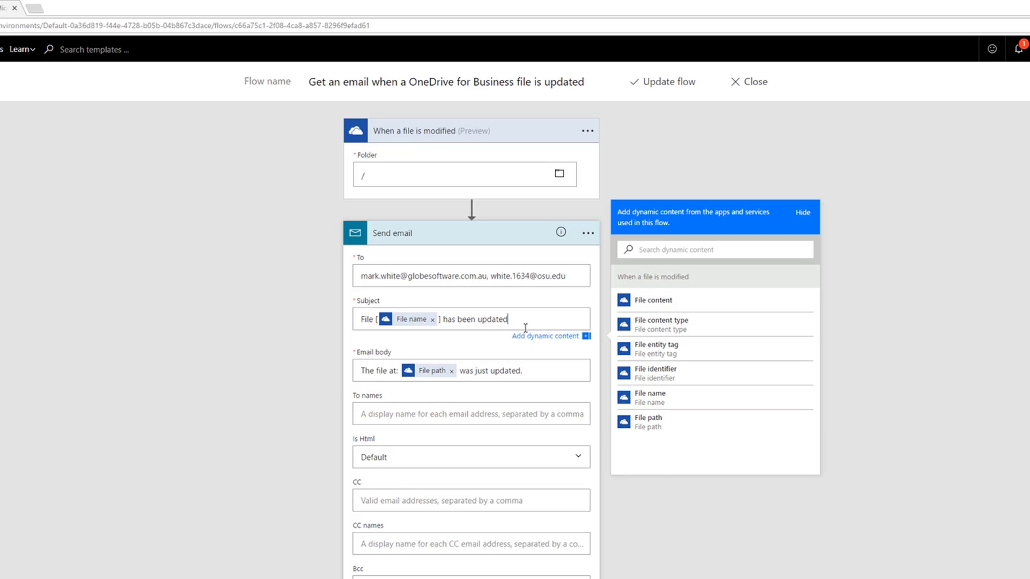
- Verify the attachment uses File content named by File name
scroll(483, 365, "down", 1)
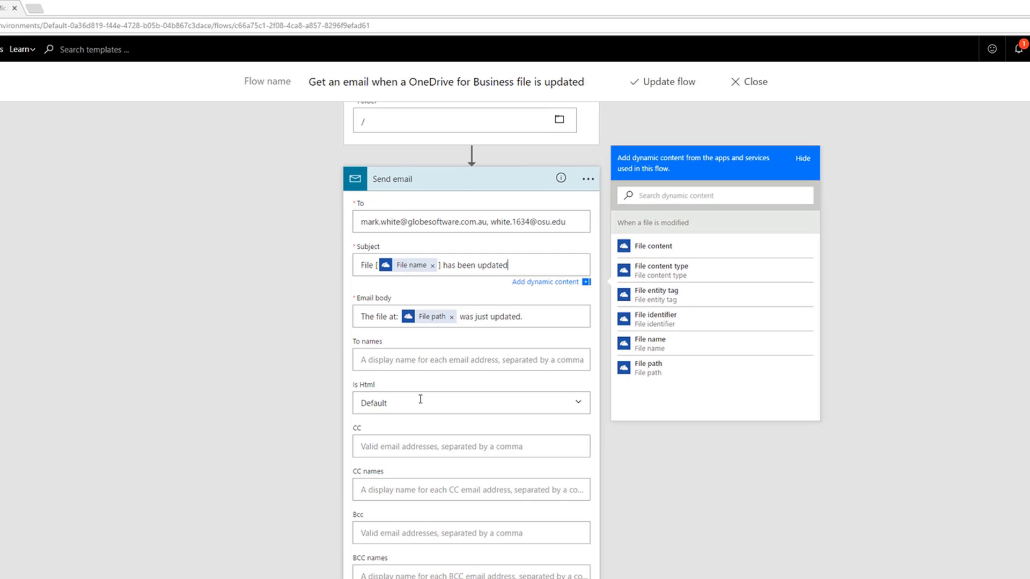
scroll(423, 395, "down", 1)
scroll(423, 395, "down", 2)
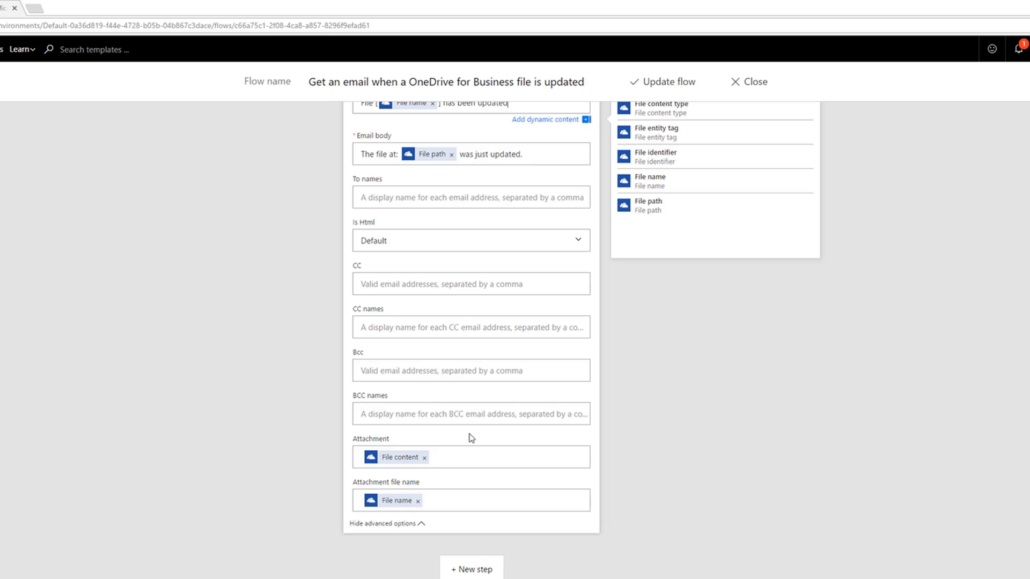
left_click(457, 458)
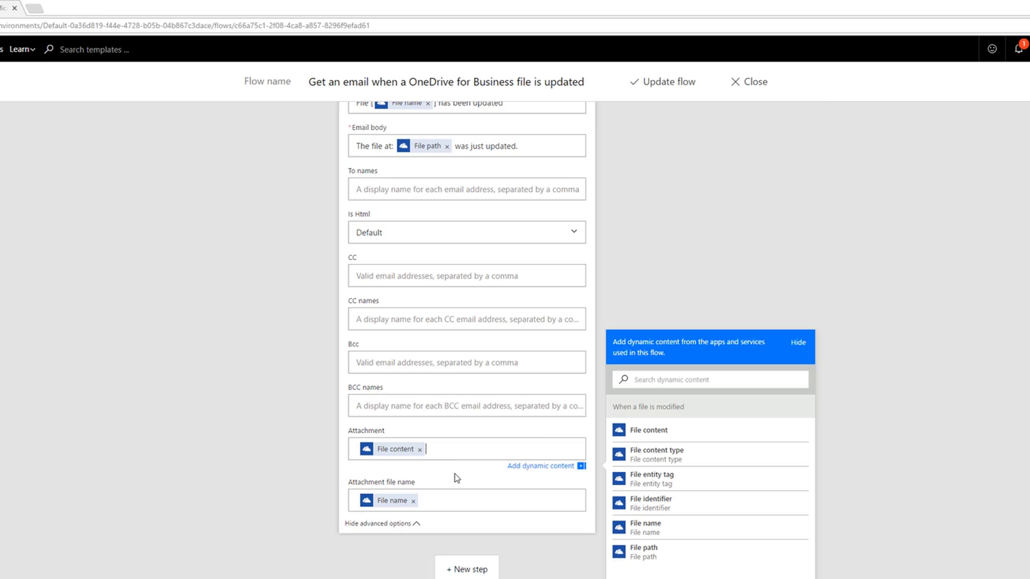
scroll(493, 492, "up", 4)
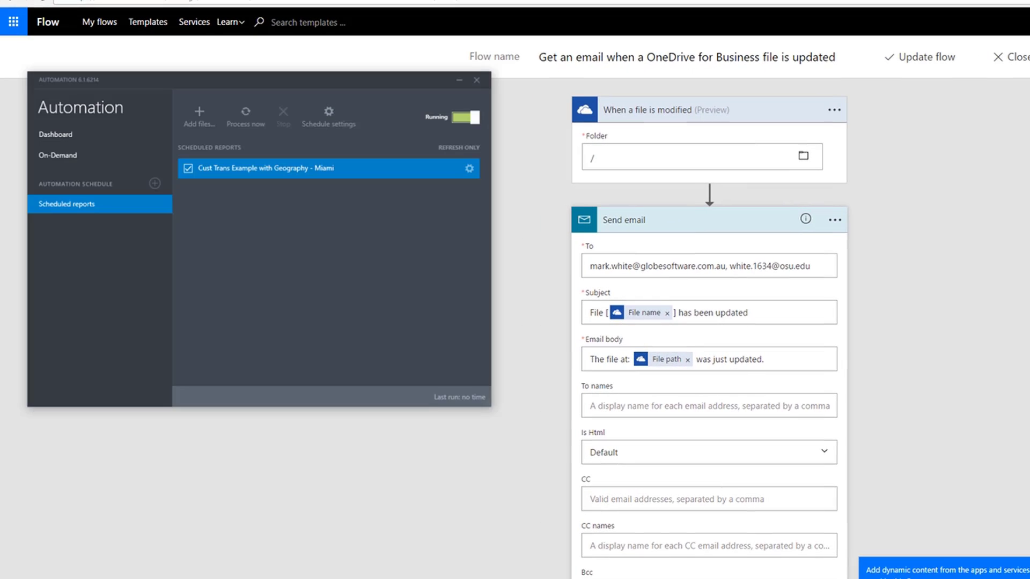
- Run Process now on the Miami report, then open its details once the refresh finishes
left_click(255, 120)
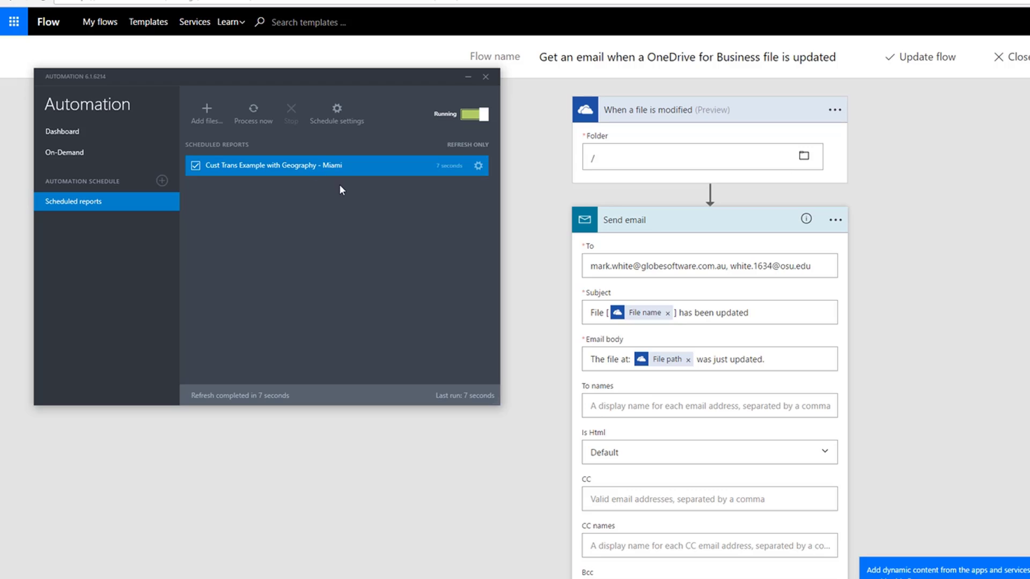
left_click(477, 167)
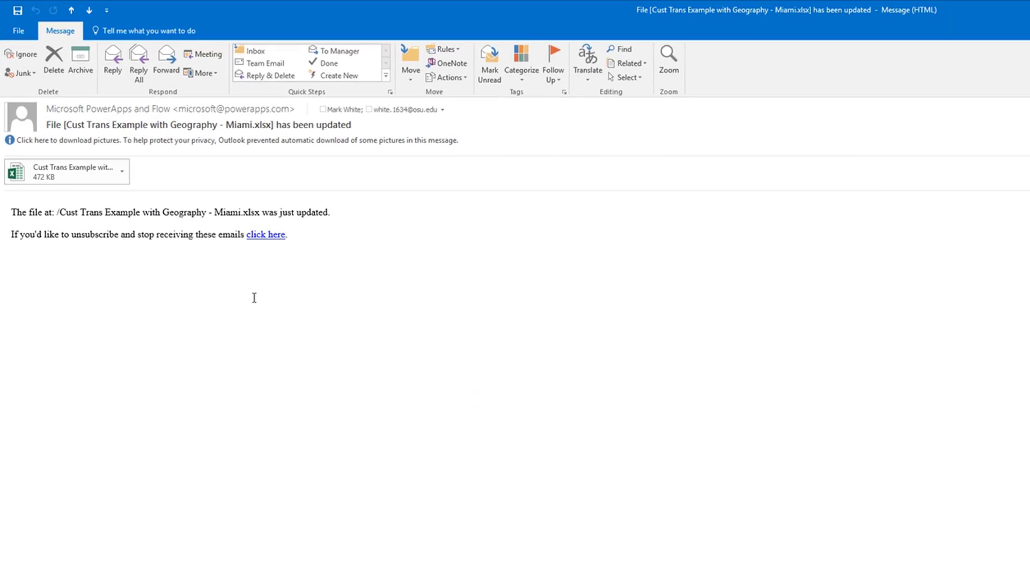
left_click(61, 125)
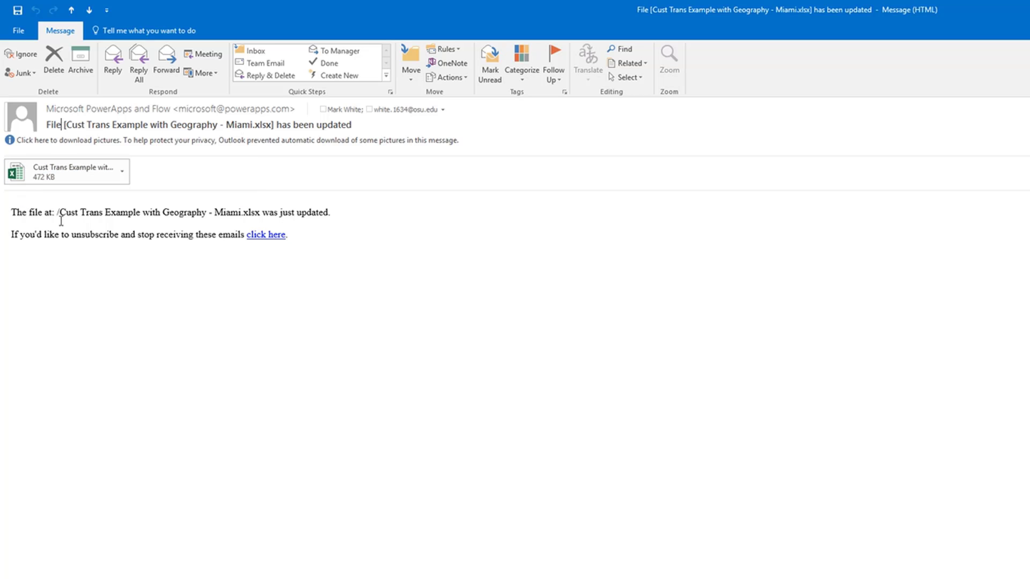
left_click_drag(59, 213, 261, 212)
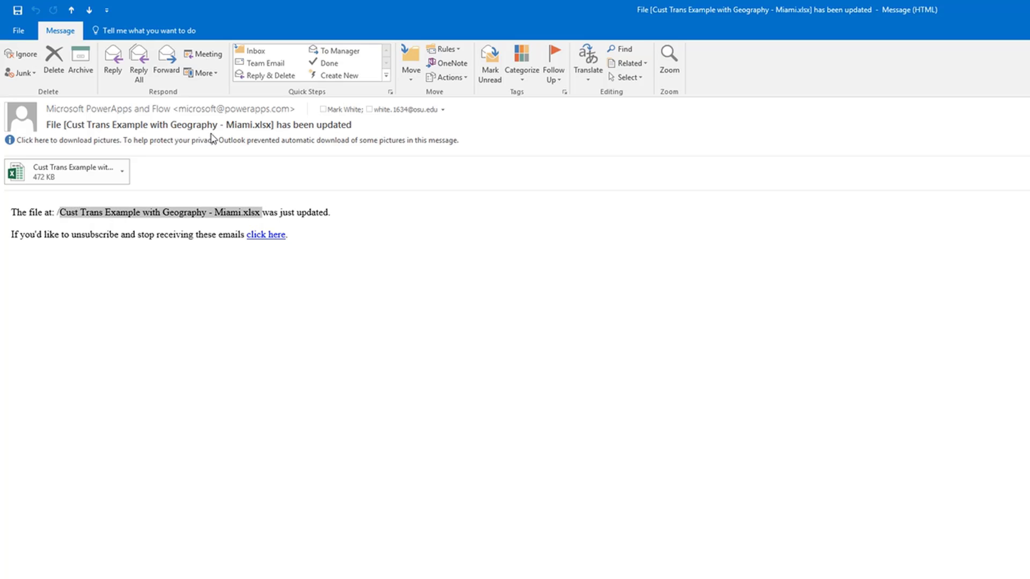
left_click_drag(65, 125, 275, 137)
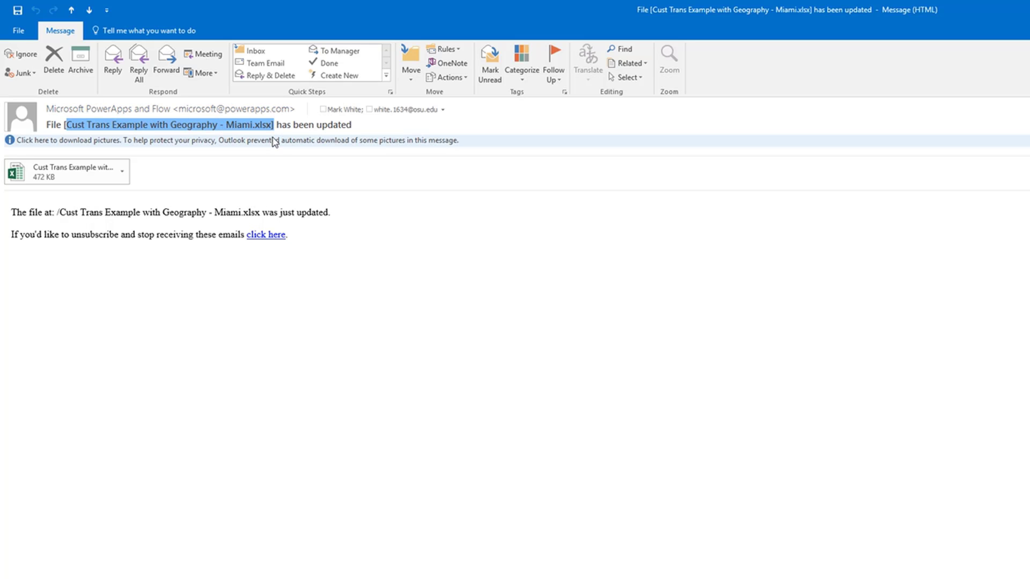